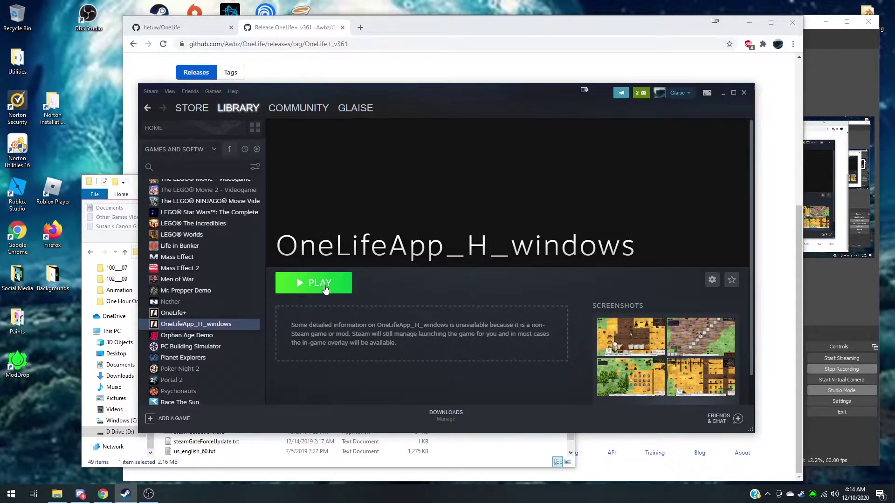
Launch OneLifeApp_H_windows from Steam and start the tutorial from the main menu
{"action": "left_click", "coordinate": [319, 286]}
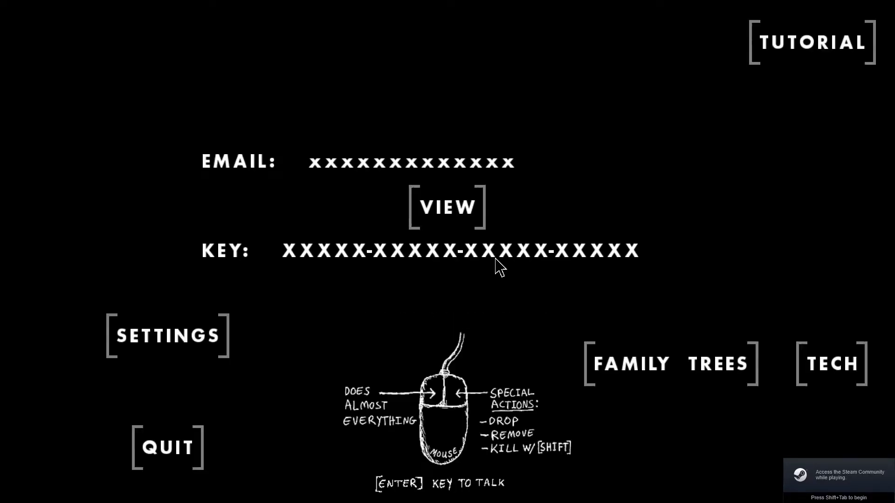
{"action": "left_click", "coordinate": [784, 54]}
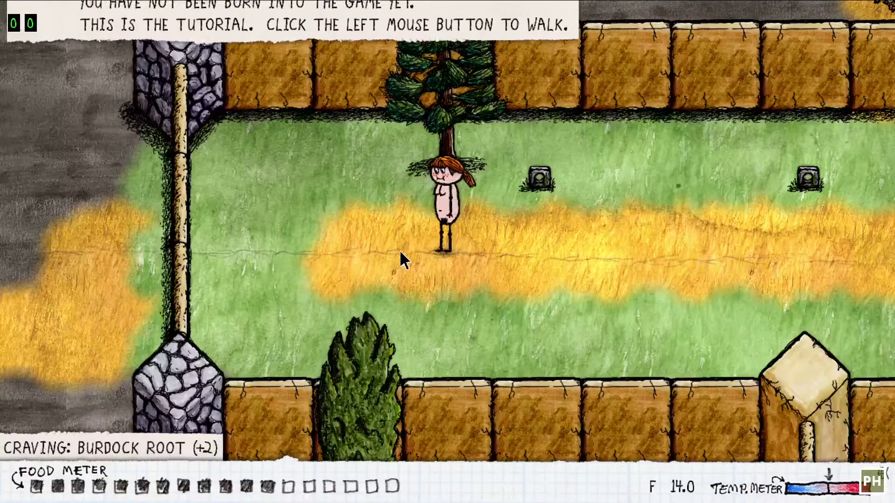
Walk the character right across the tutorial field and display the HetuW key-binding help
{"action": "left_click", "coordinate": [532, 250]}
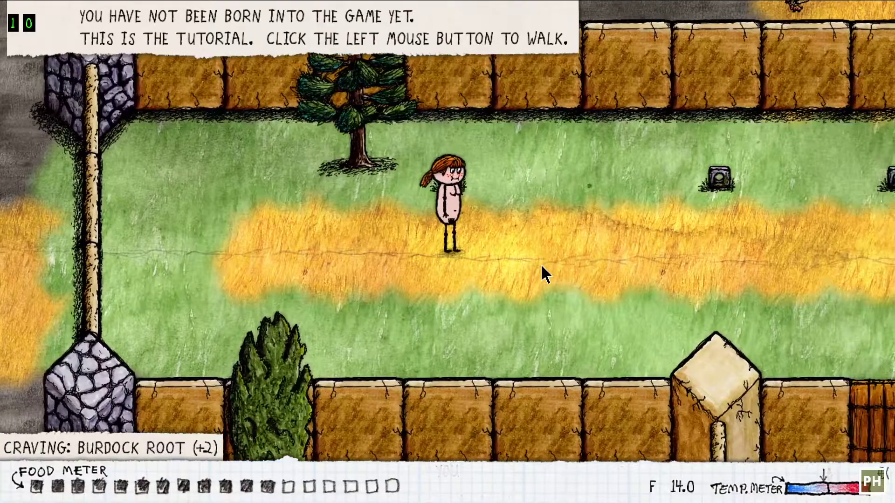
{"action": "left_click", "coordinate": [541, 267]}
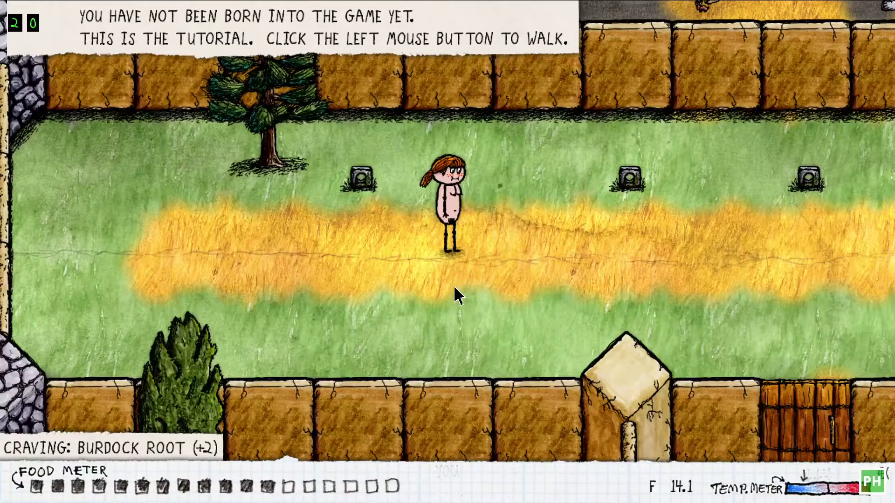
{"action": "key", "text": "h"}
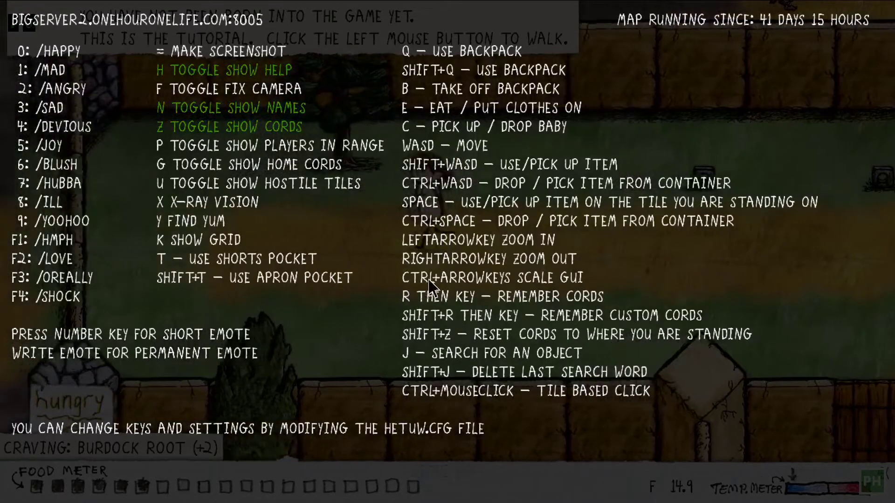
Hide the help and go through the wooden door toward the onion patch
{"action": "left_click", "coordinate": [643, 284]}
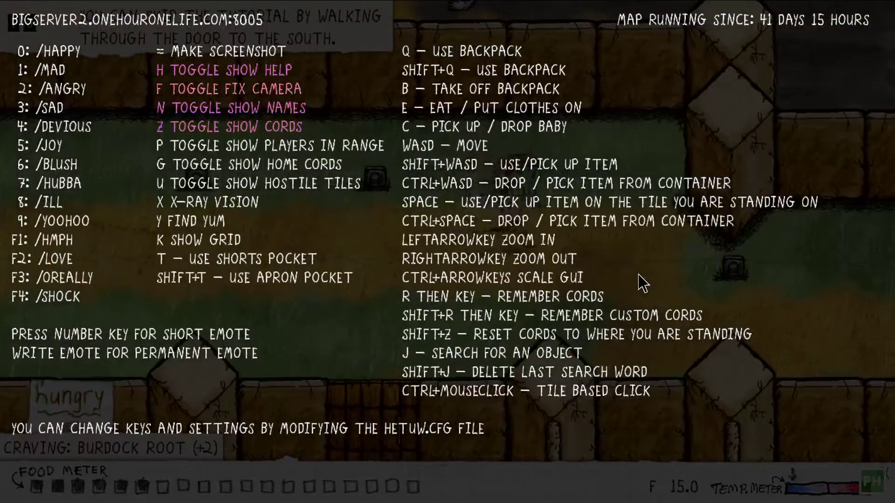
{"action": "key", "text": "h"}
{"action": "left_click", "coordinate": [540, 413]}
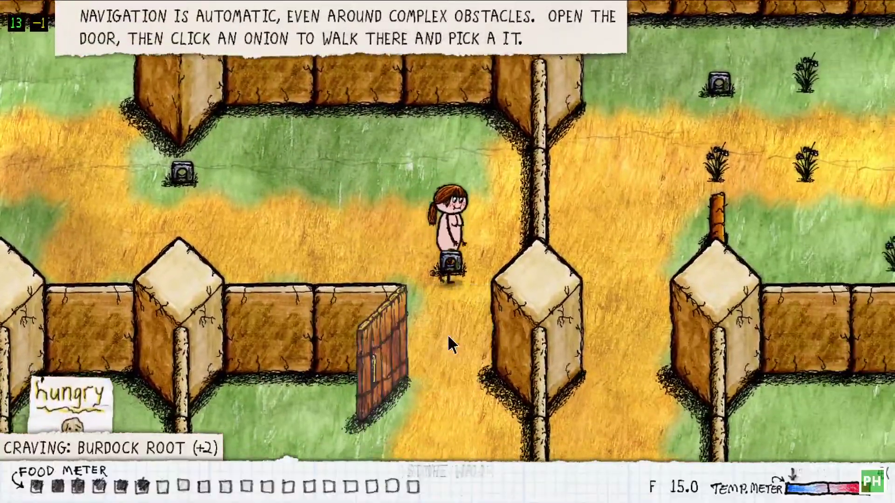
{"action": "left_click", "coordinate": [462, 416]}
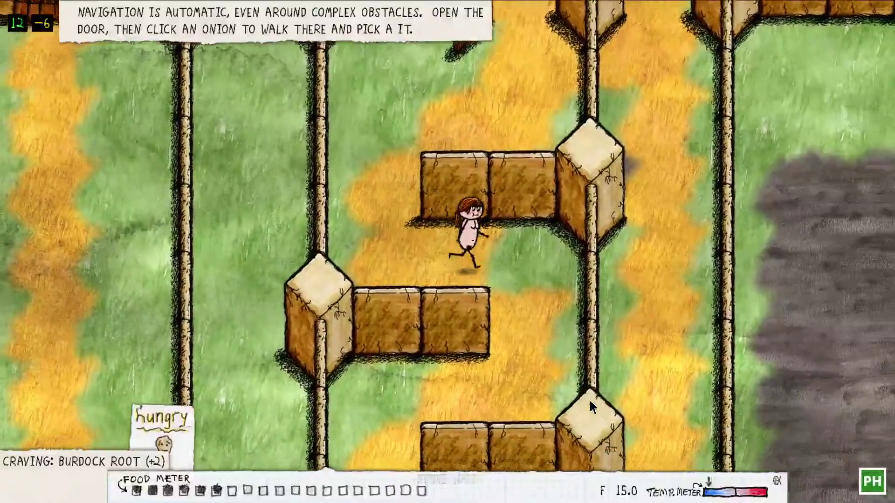
{"action": "left_click", "coordinate": [594, 395]}
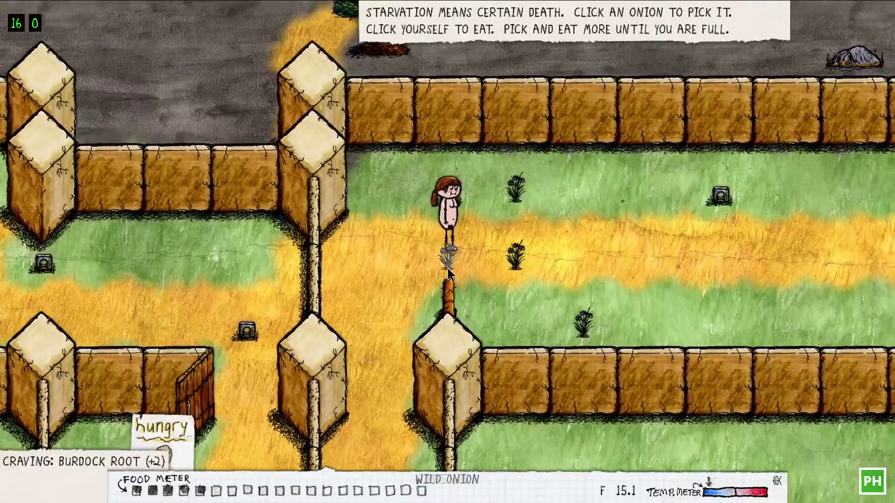
Pick and eat several wild onions, then bring the key-binding help back up
{"action": "left_click", "coordinate": [448, 267]}
{"action": "left_click", "coordinate": [450, 205]}
{"action": "left_click", "coordinate": [512, 261]}
{"action": "left_click", "coordinate": [457, 198]}
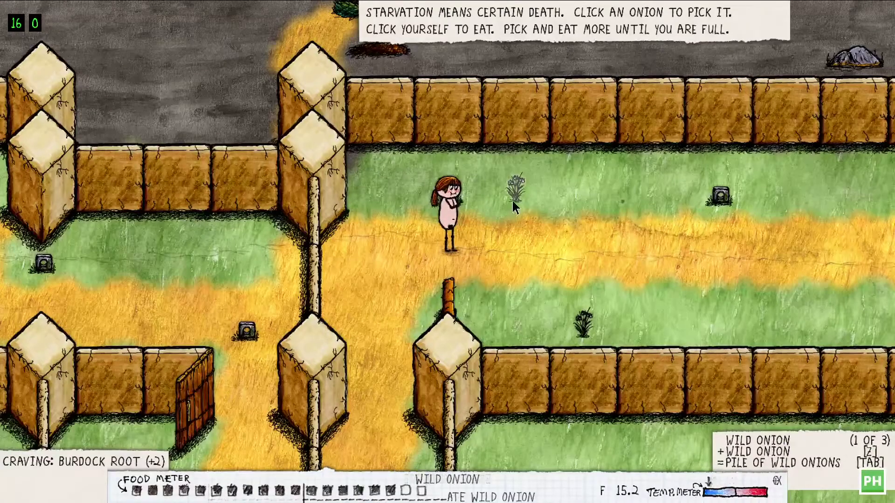
{"action": "left_click", "coordinate": [511, 200]}
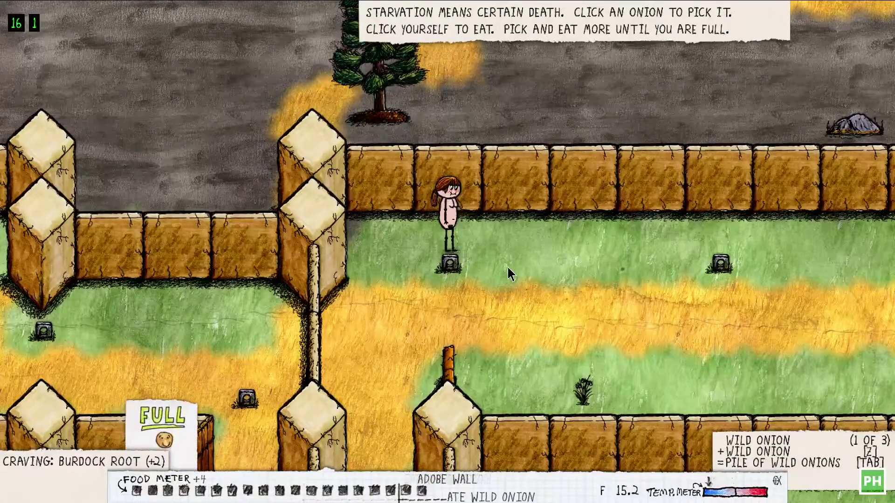
{"action": "key", "text": "h"}
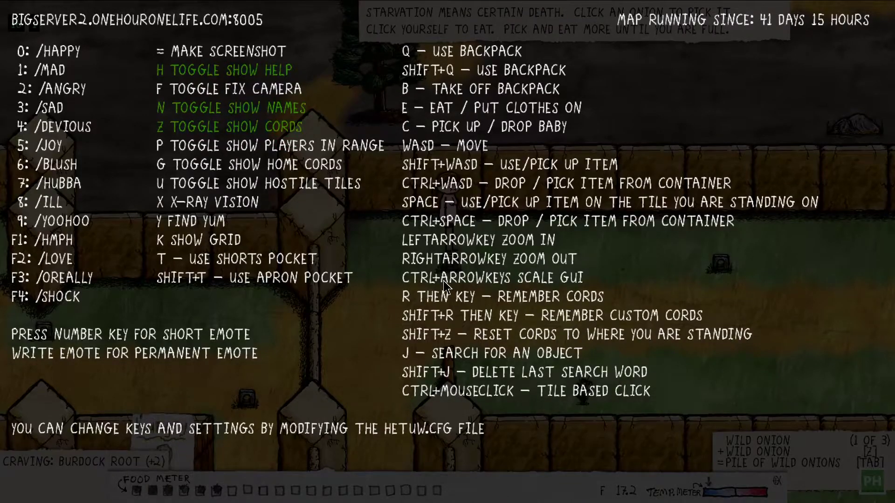
Enlarge the game view, hide the help overlay, and walk toward the down-right wild onion
{"action": "key", "text": "Left"}
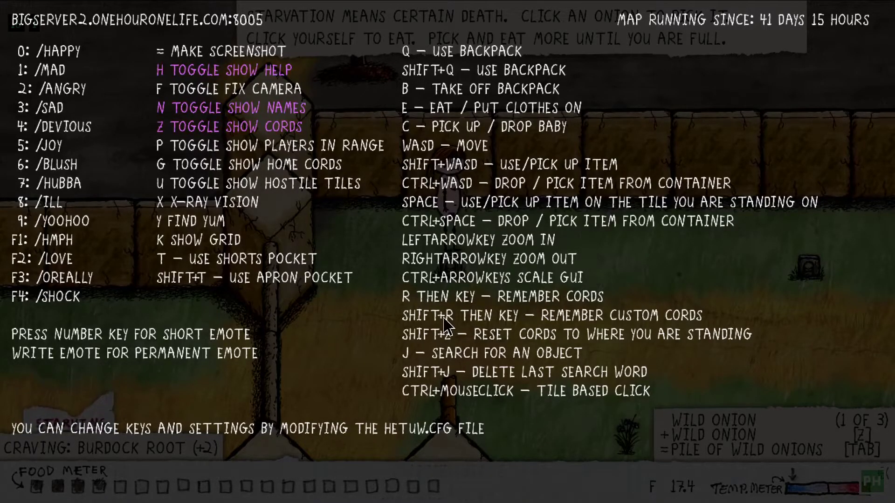
{"action": "key", "text": "h"}
{"action": "left_click", "coordinate": [550, 358]}
{"action": "key", "text": "h"}
{"action": "key", "text": "h"}
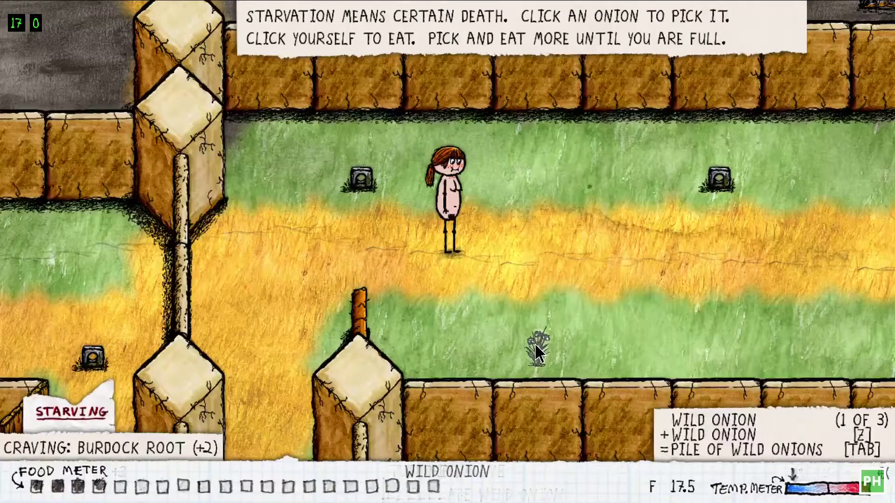
Pick and eat wild onions while running right along the corridor
{"action": "left_click", "coordinate": [445, 268]}
{"action": "left_click", "coordinate": [681, 247]}
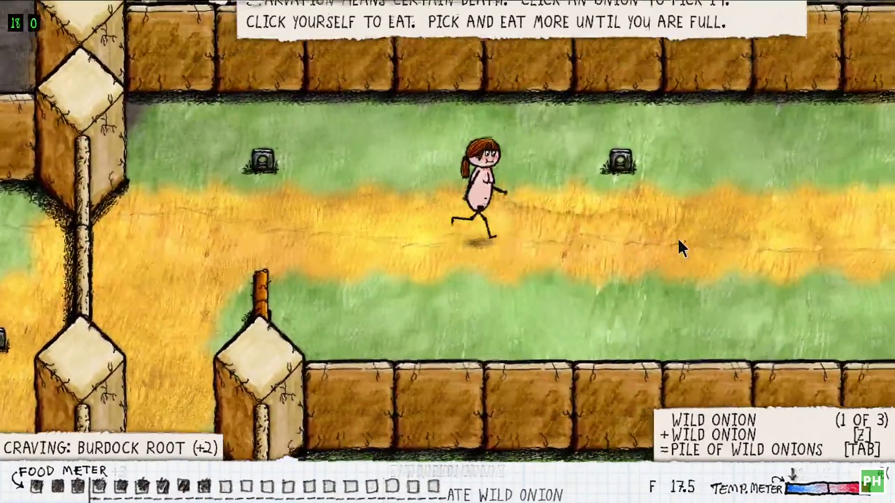
{"action": "left_click_drag", "start_coordinate": [681, 247], "coordinate": [586, 240]}
{"action": "left_click", "coordinate": [597, 205]}
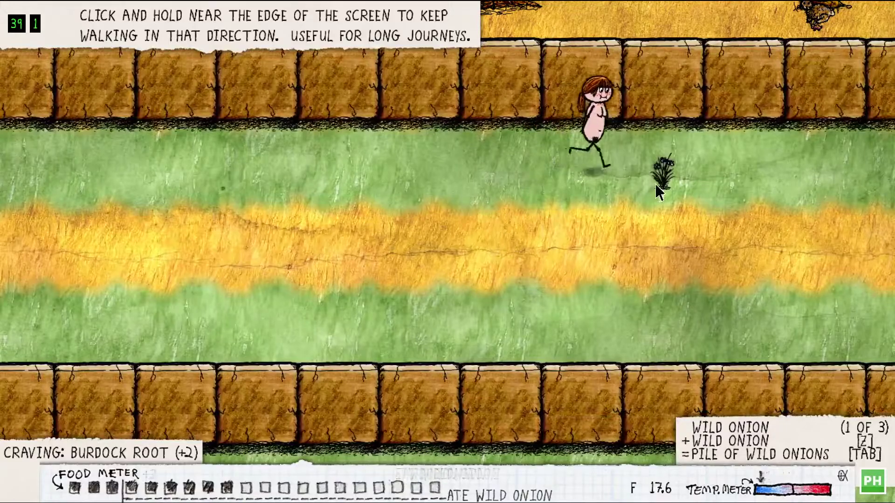
{"action": "left_click", "coordinate": [735, 254]}
{"action": "left_click_drag", "start_coordinate": [734, 262], "coordinate": [487, 178]}
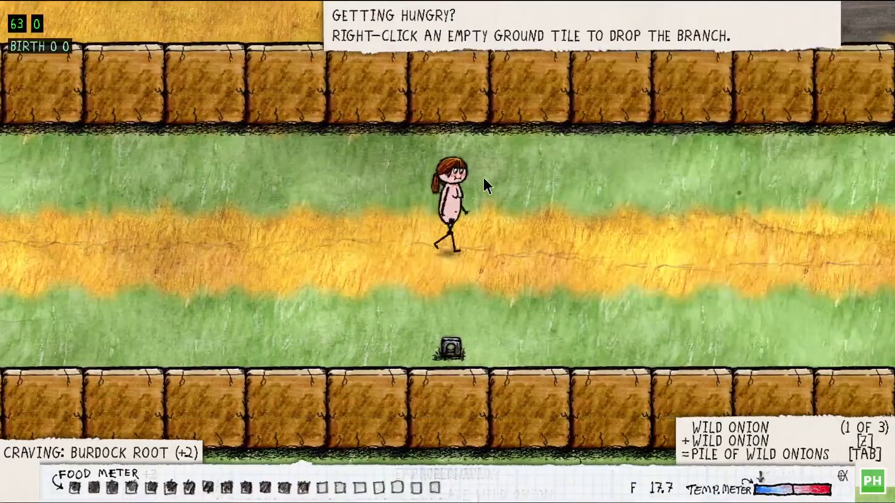
Eat the held onion, then strike the big rock with a small stone to make a sharp stone
{"action": "key", "text": "h"}
{"action": "key", "text": "h"}
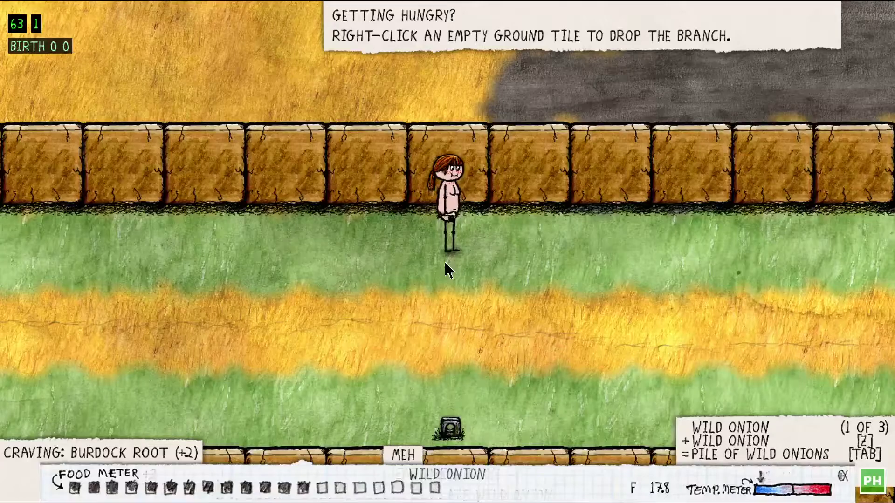
{"action": "left_click", "coordinate": [454, 254]}
{"action": "left_click", "coordinate": [600, 328]}
{"action": "left_click_drag", "start_coordinate": [599, 329], "coordinate": [123, 216]}
{"action": "left_click", "coordinate": [98, 194]}
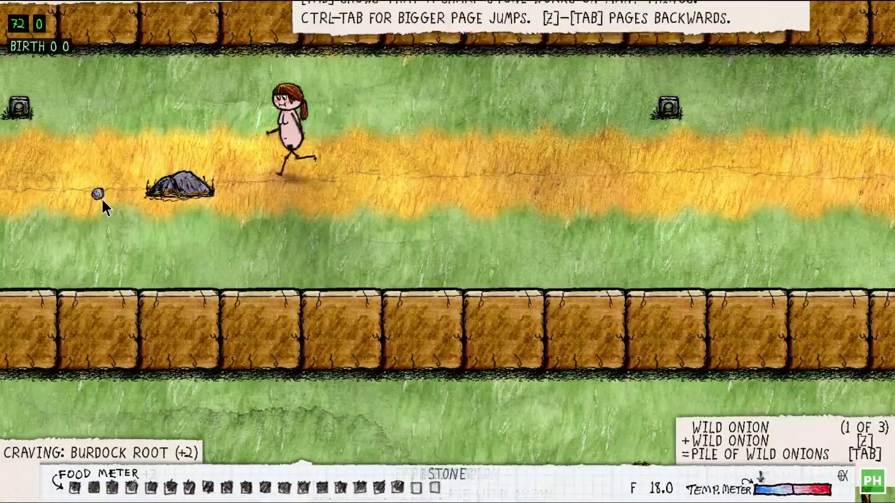
{"action": "left_click", "coordinate": [210, 194]}
Dig up a burdock root and eat it until full, then show the key-binding help
{"action": "left_click_drag", "start_coordinate": [776, 199], "coordinate": [747, 256]}
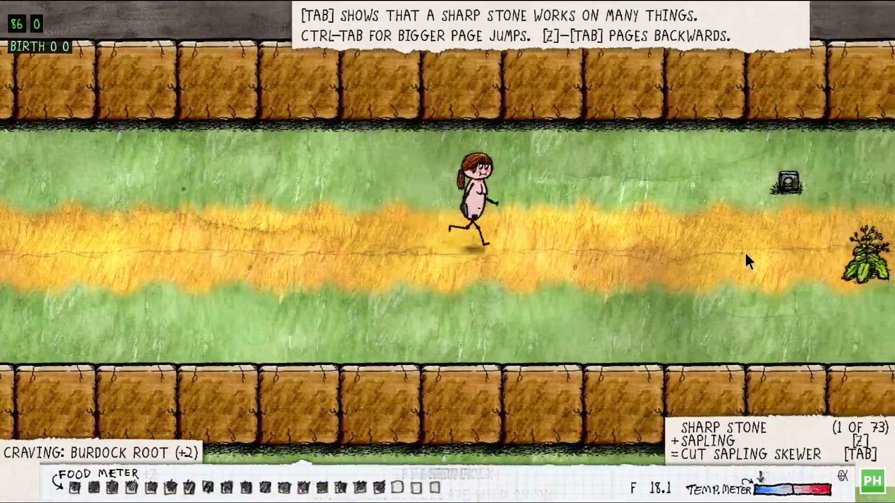
{"action": "left_click", "coordinate": [704, 253]}
{"action": "left_click", "coordinate": [785, 184]}
{"action": "left_click", "coordinate": [699, 275]}
{"action": "left_click", "coordinate": [707, 162]}
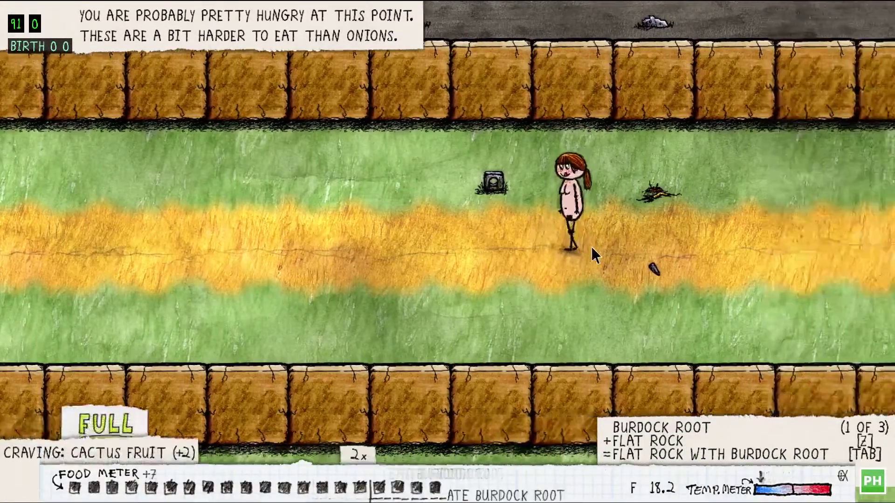
{"action": "key", "text": "h"}
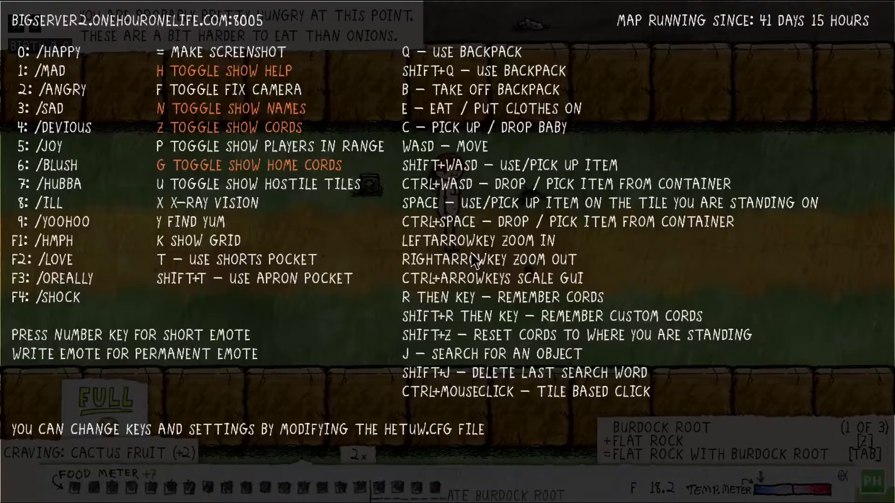